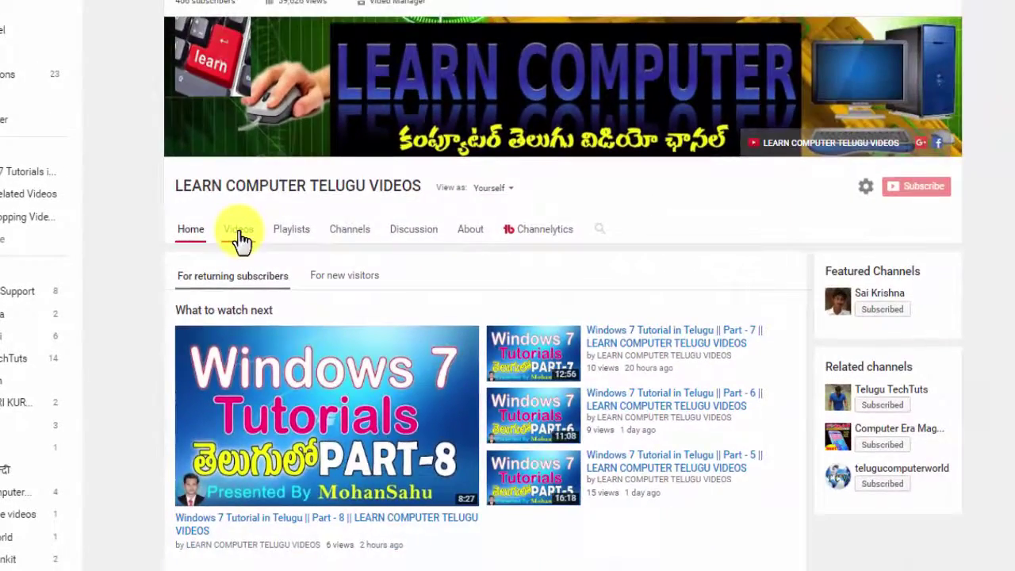
From the channel's videos and playlists, play all of the Windows 7 Tutorials in Telugu playlist.
click(239, 232)
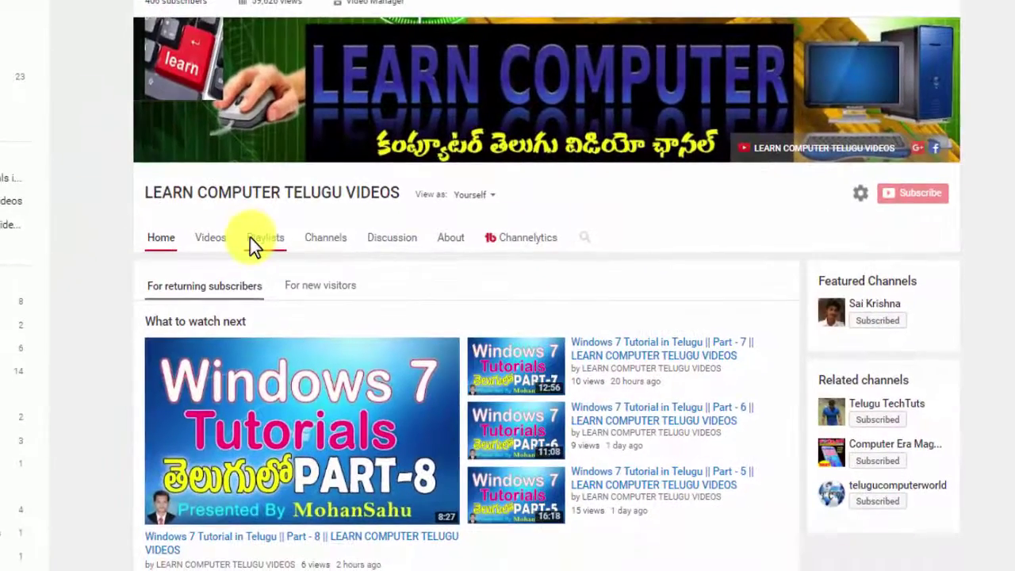
click(250, 237)
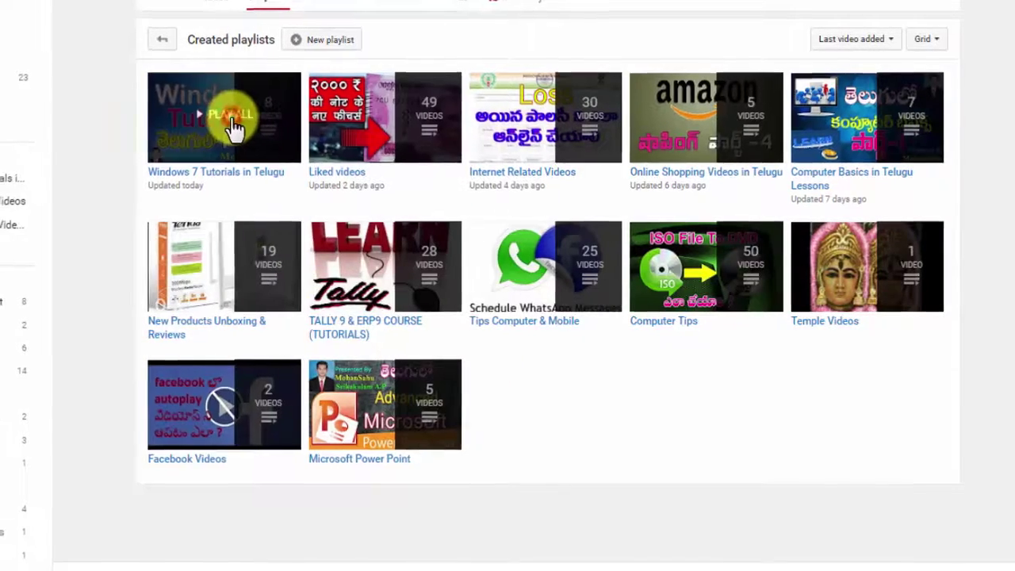
click(225, 159)
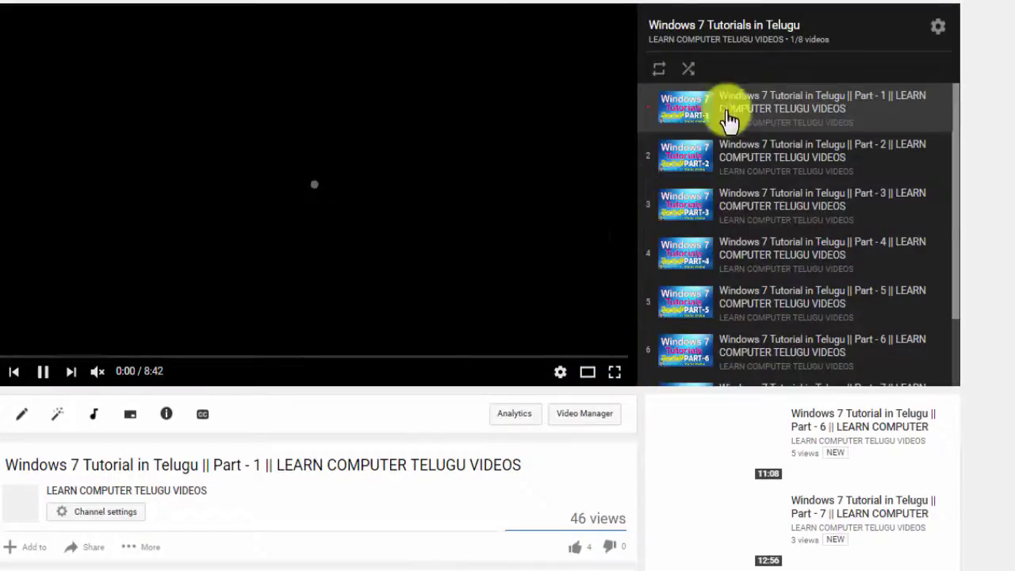
scroll(729, 304, down, 2)
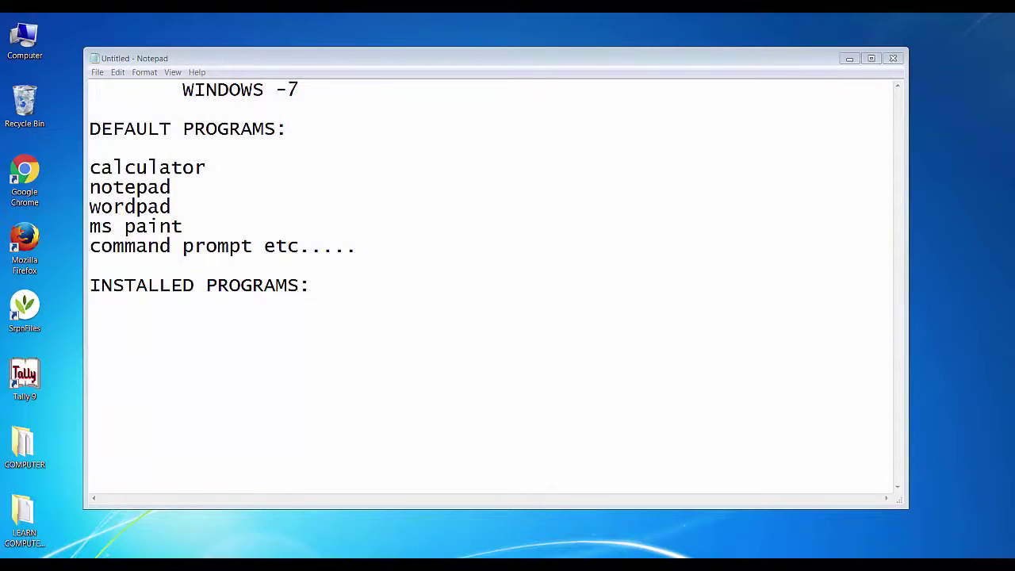
Highlight the DEFAULT PROGRAMS: heading and list items like calculator, ms paint and command prompt.
drag(338, 131, 123, 114)
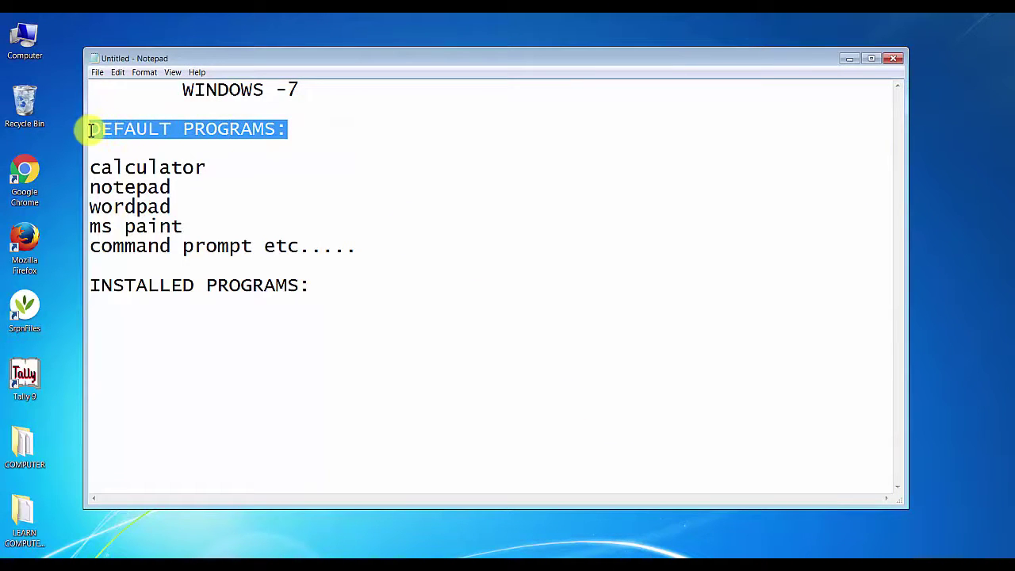
click(157, 129)
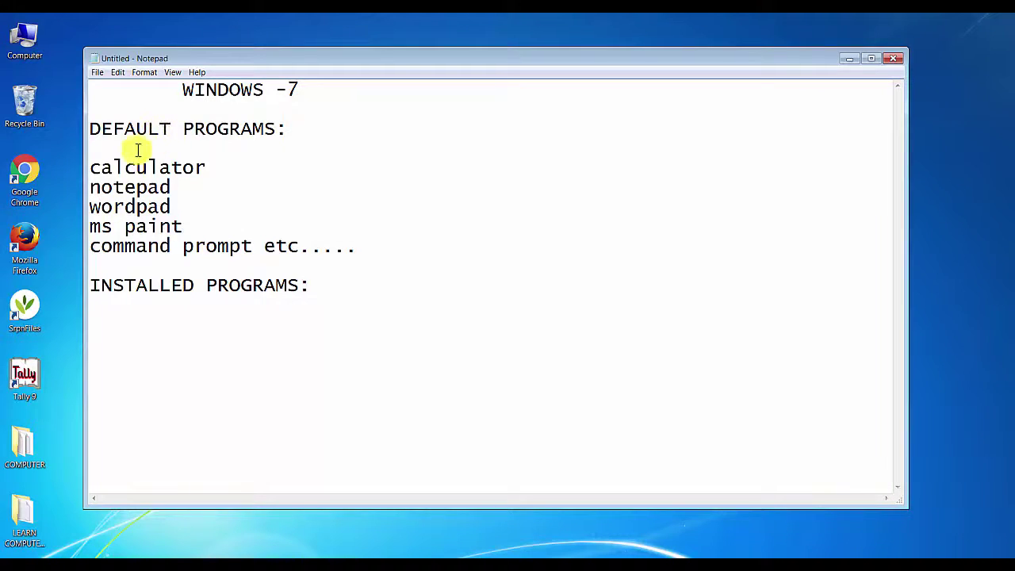
drag(91, 167, 201, 166)
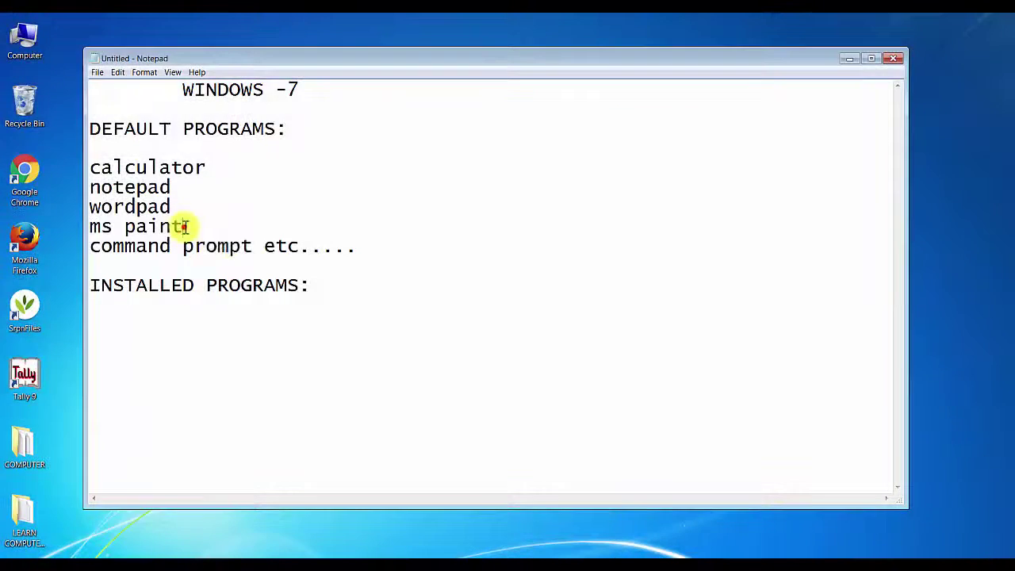
click(183, 227)
click(256, 252)
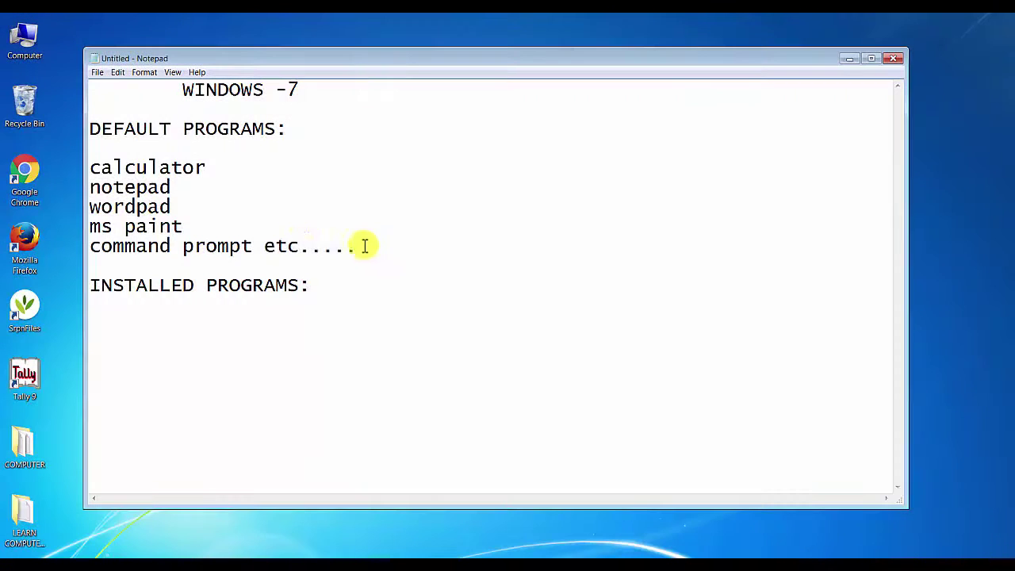
click(358, 246)
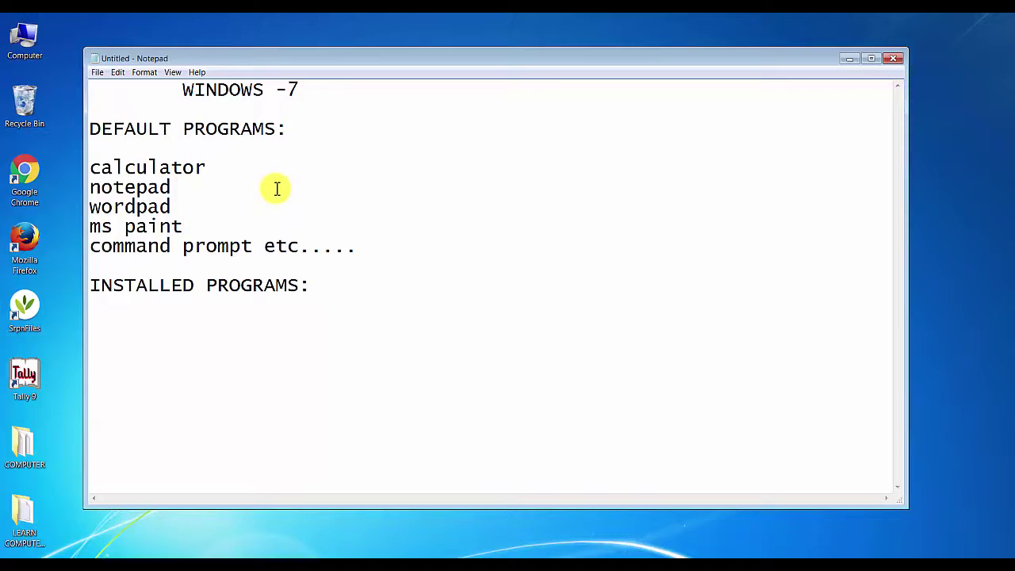
Highlight the INSTALLED PROGRAMS heading and DEFAULT PROGRAMS: again, then bring up the Start menu.
drag(89, 286, 305, 286)
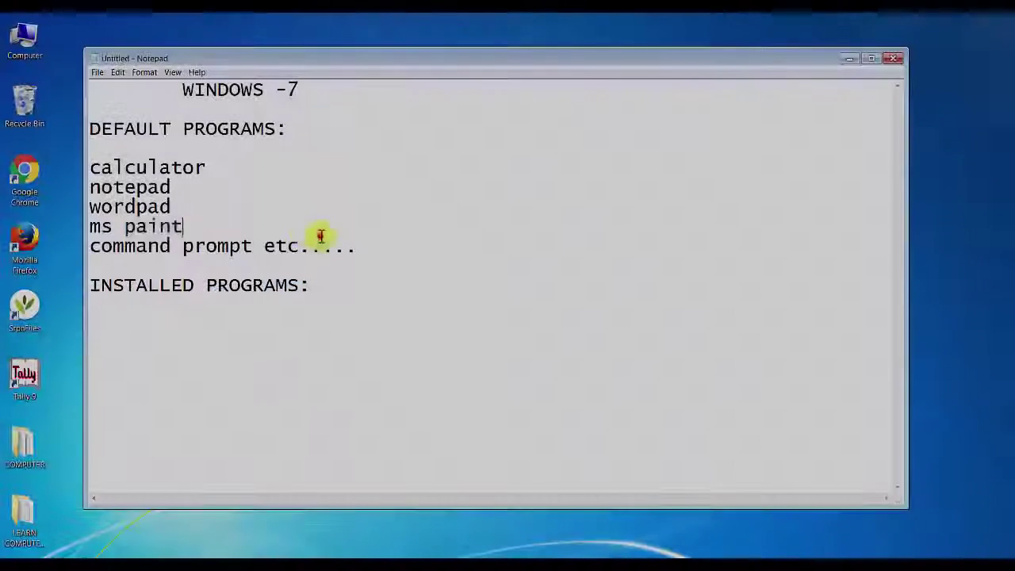
key(ctrl+shift+Left)
click(220, 168)
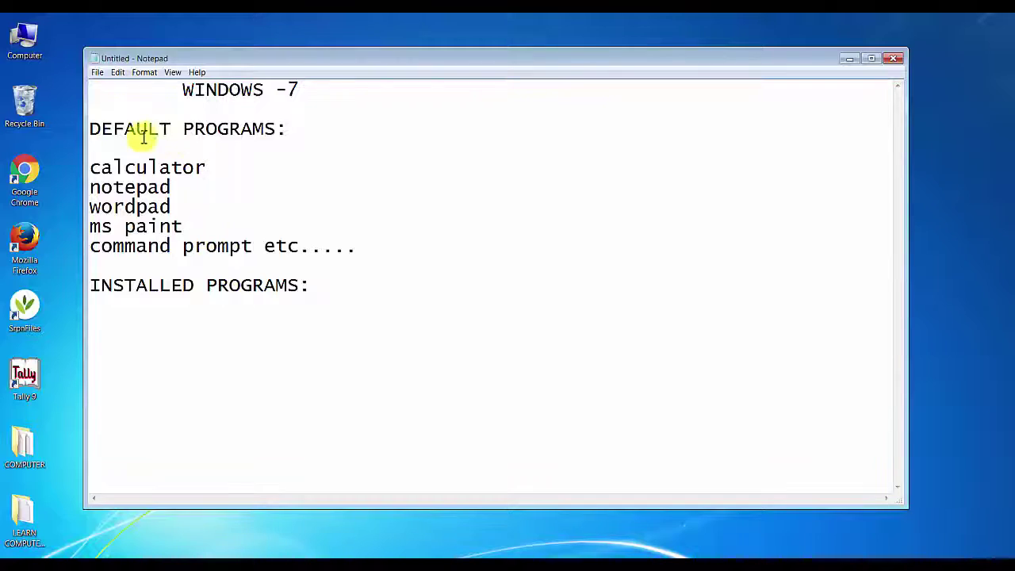
drag(95, 129, 235, 143)
click(239, 212)
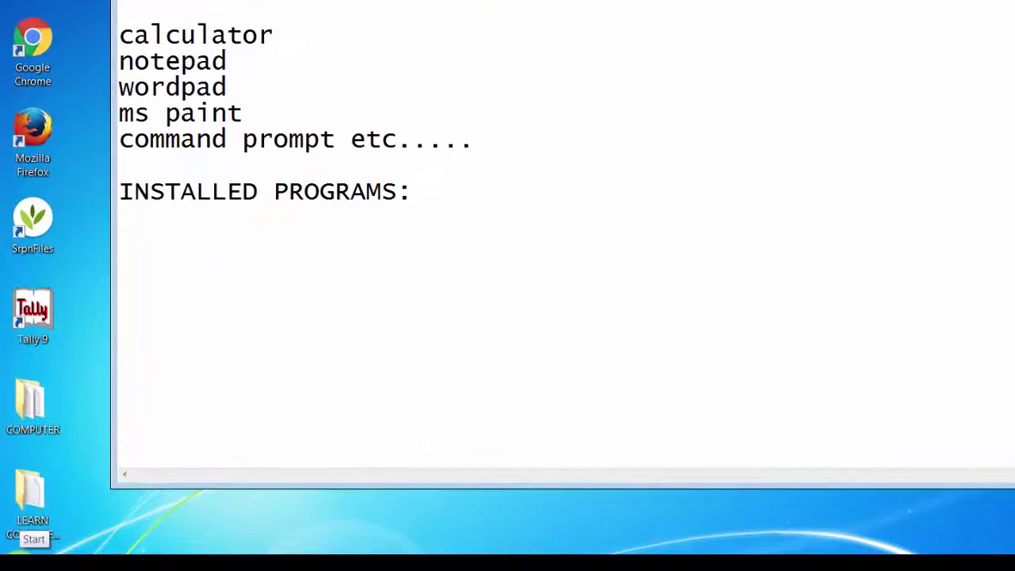
click(18, 559)
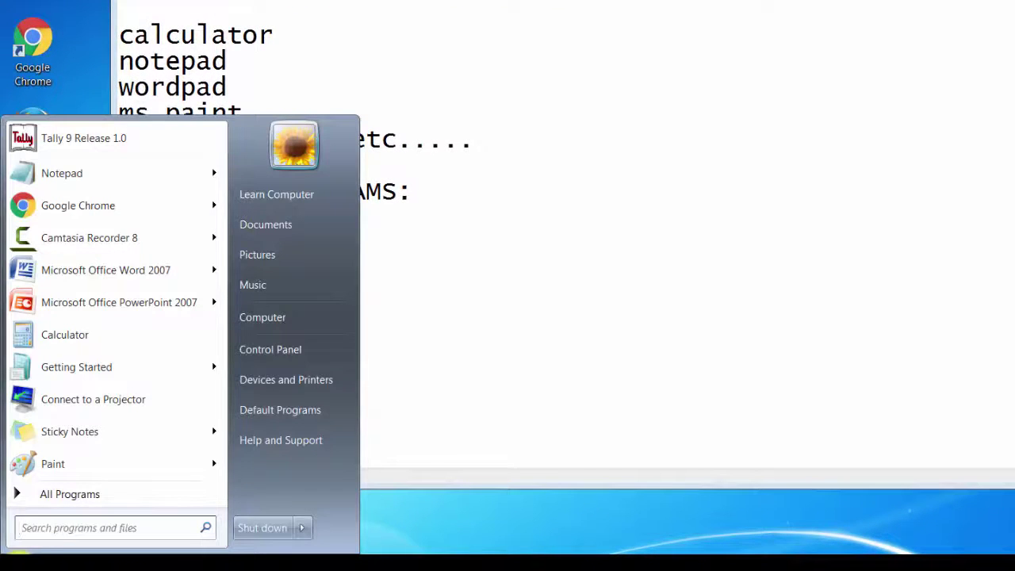
Launch Calculator from All Programs > Accessories and drag it to the centre of the note.
click(74, 499)
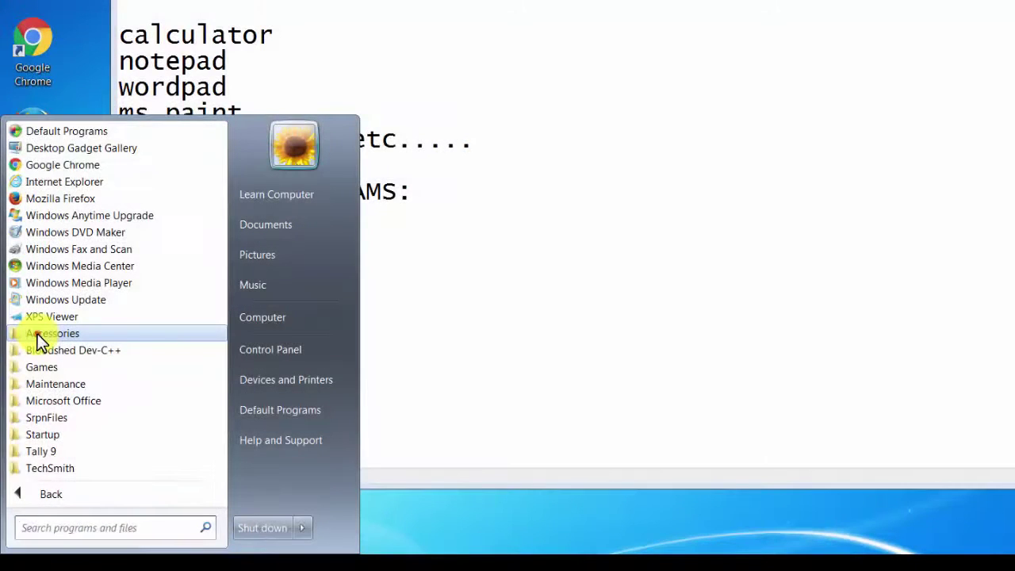
click(36, 337)
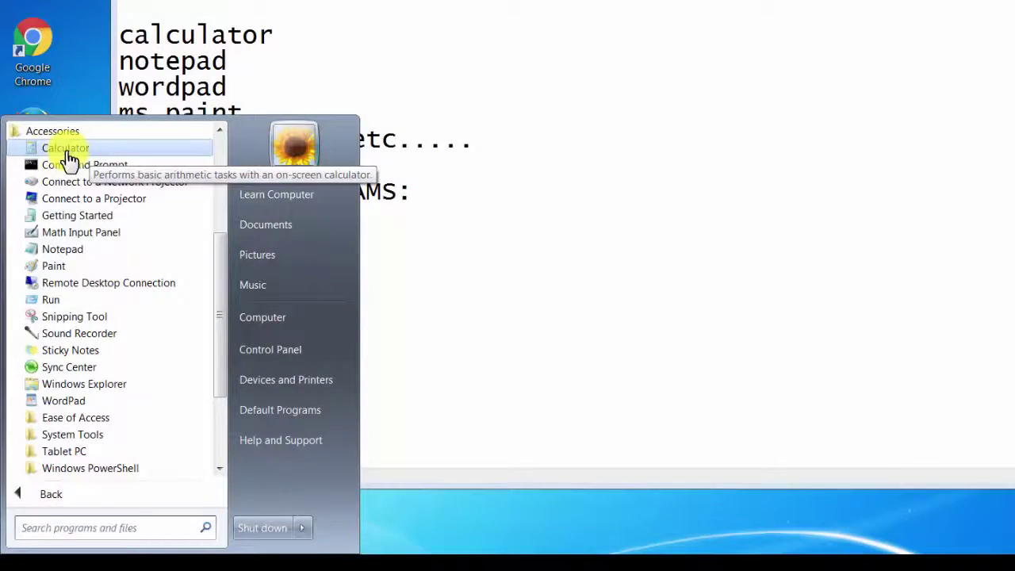
click(67, 151)
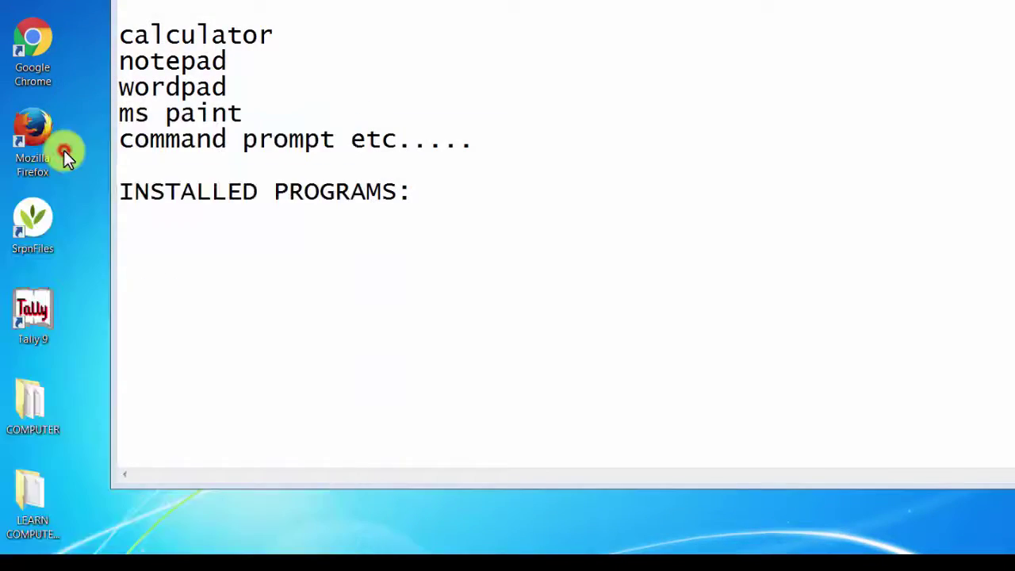
drag(132, 96, 400, 137)
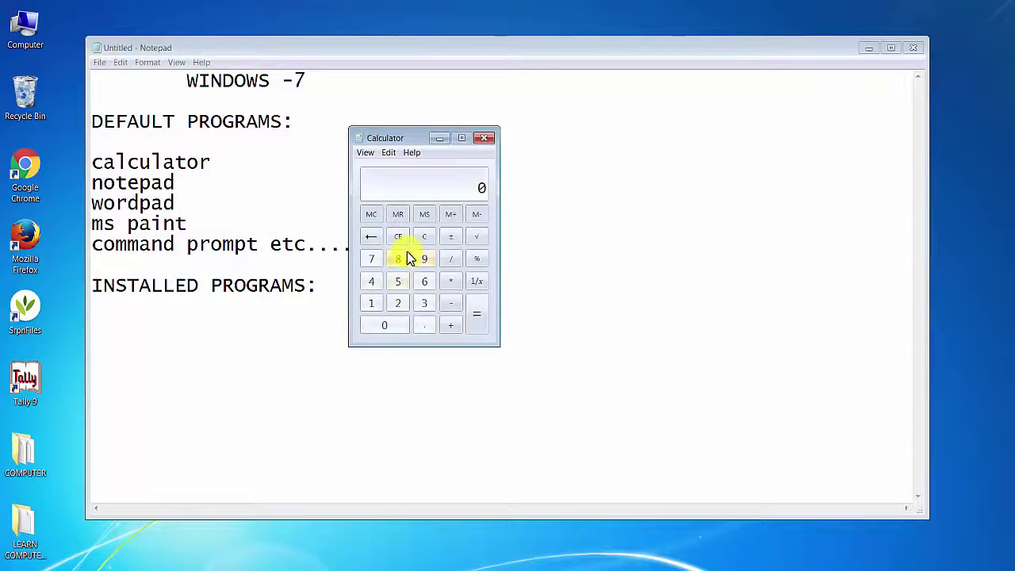
Enter digits in Calculator to get 20, then highlight the word notepad in the note.
click(375, 305)
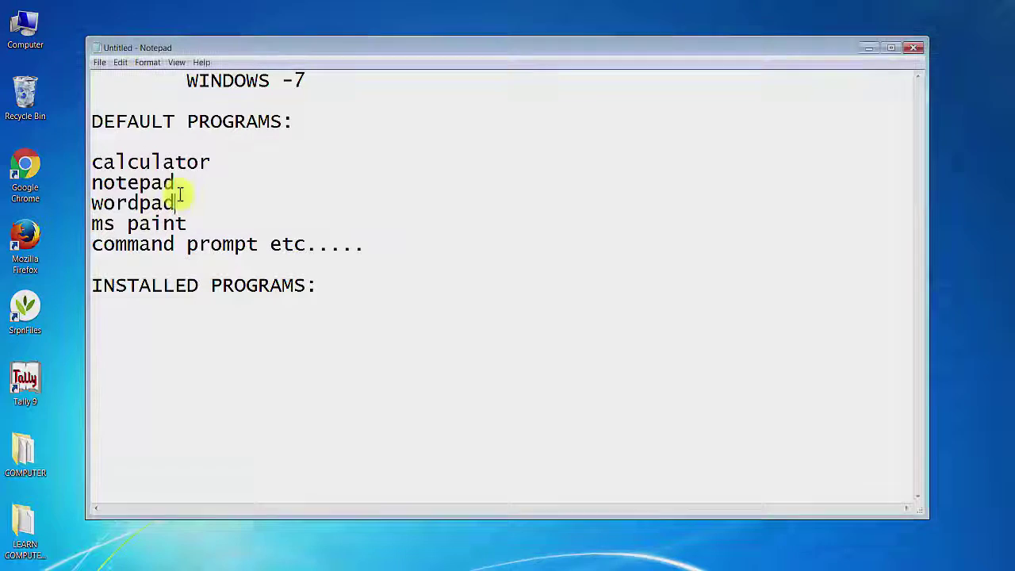
double_click(159, 183)
click(202, 181)
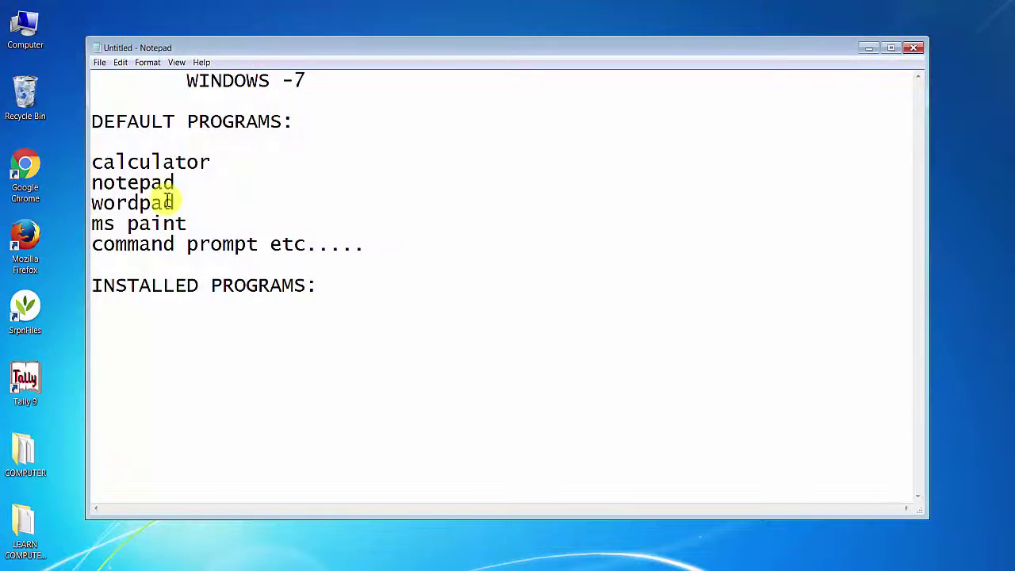
Highlight wordpad in the note, then launch WordPad from Start > All Programs > Accessories.
drag(168, 201, 91, 202)
click(184, 201)
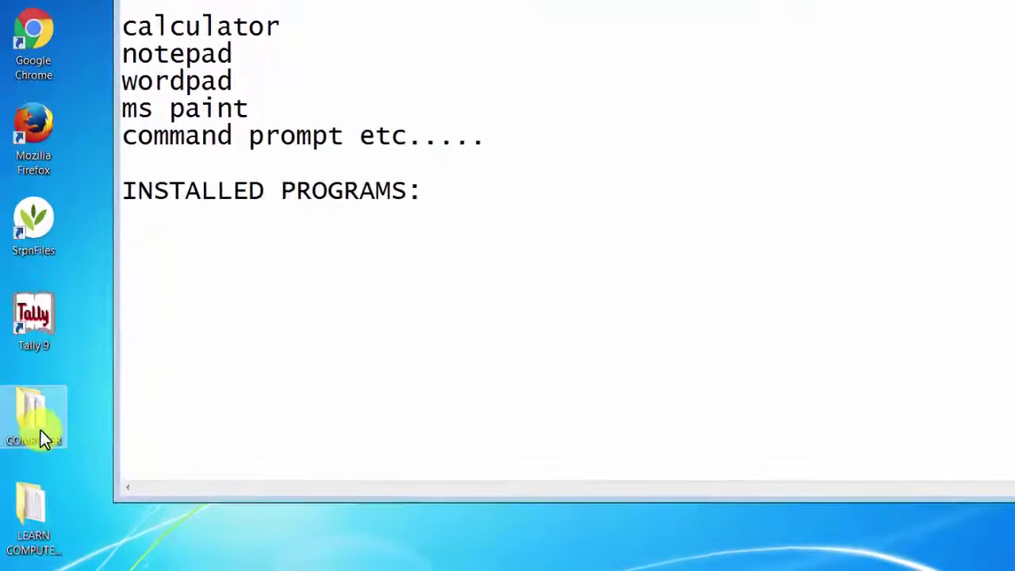
click(17, 567)
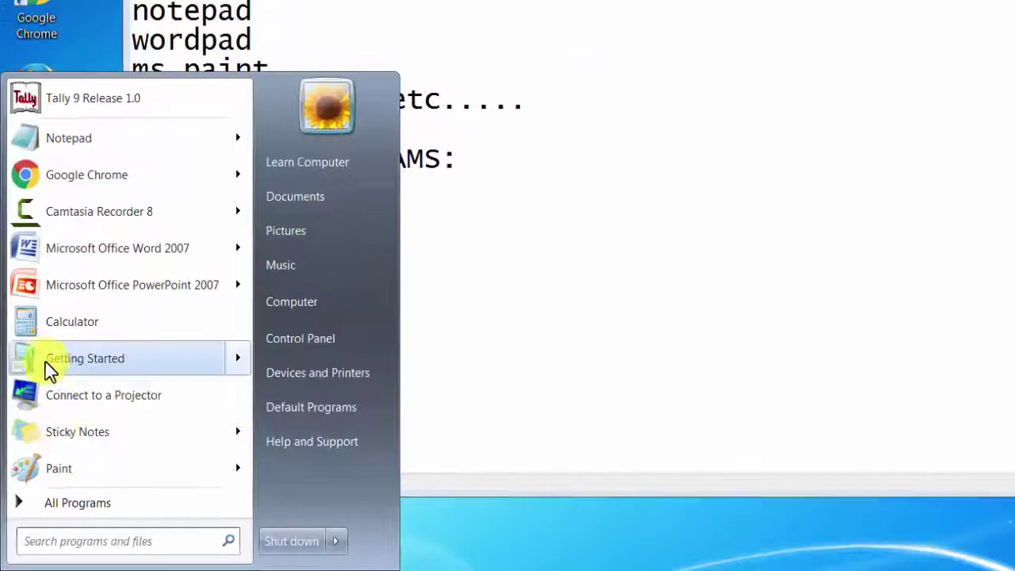
click(55, 509)
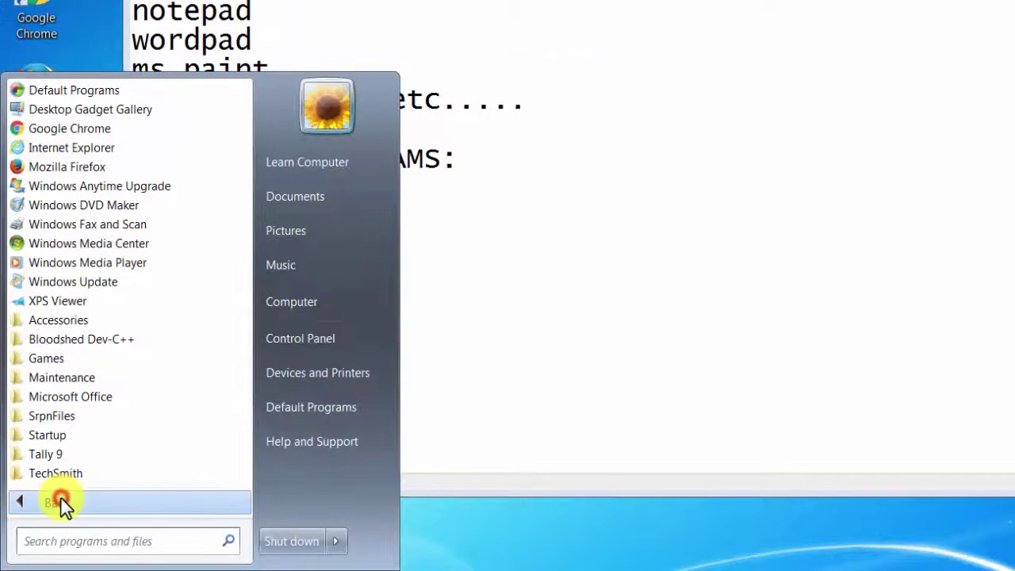
click(38, 322)
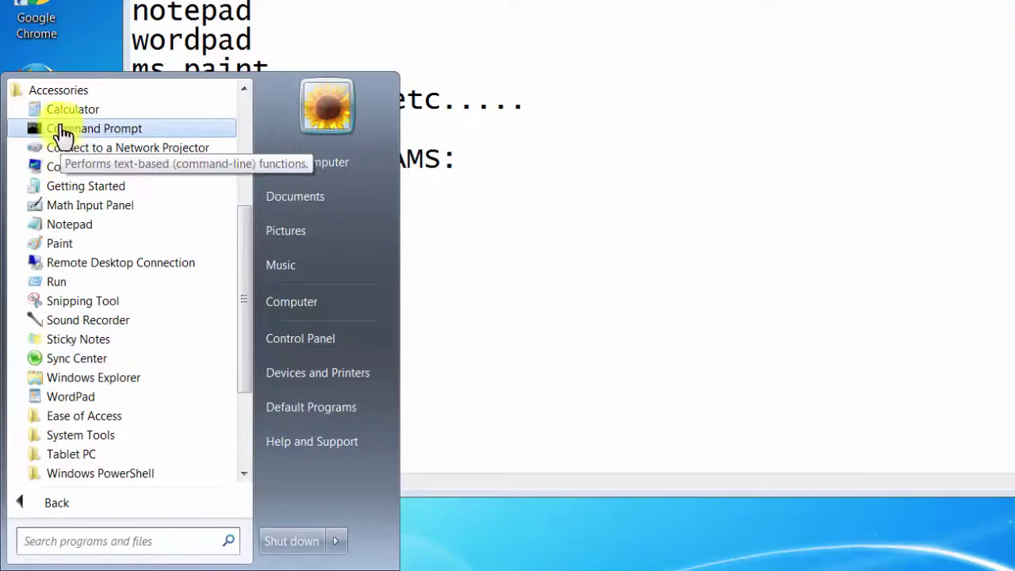
click(71, 405)
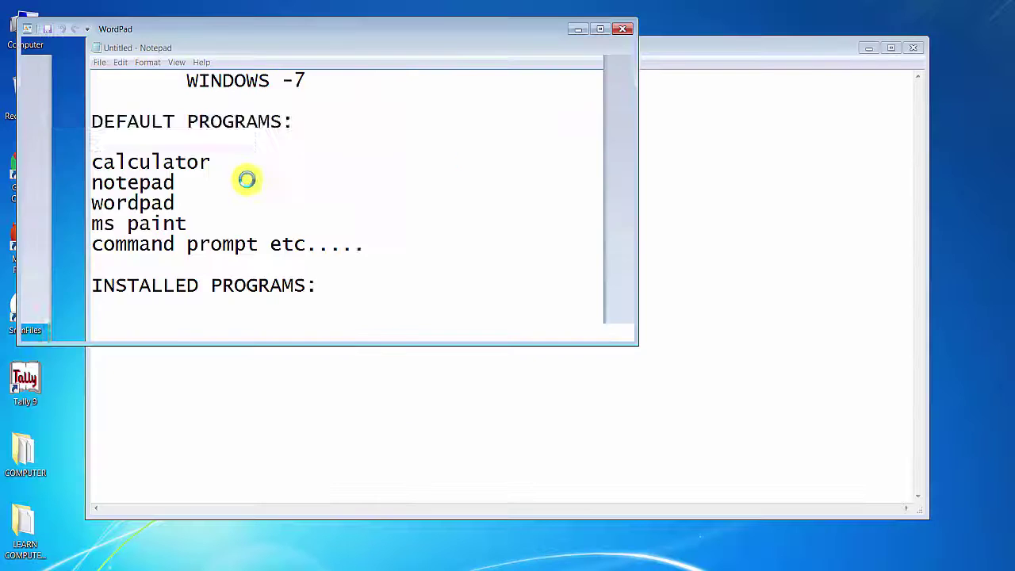
Maximize WordPad for three test lines, then highlight the ms paint and wordpad entries in the note.
click(600, 30)
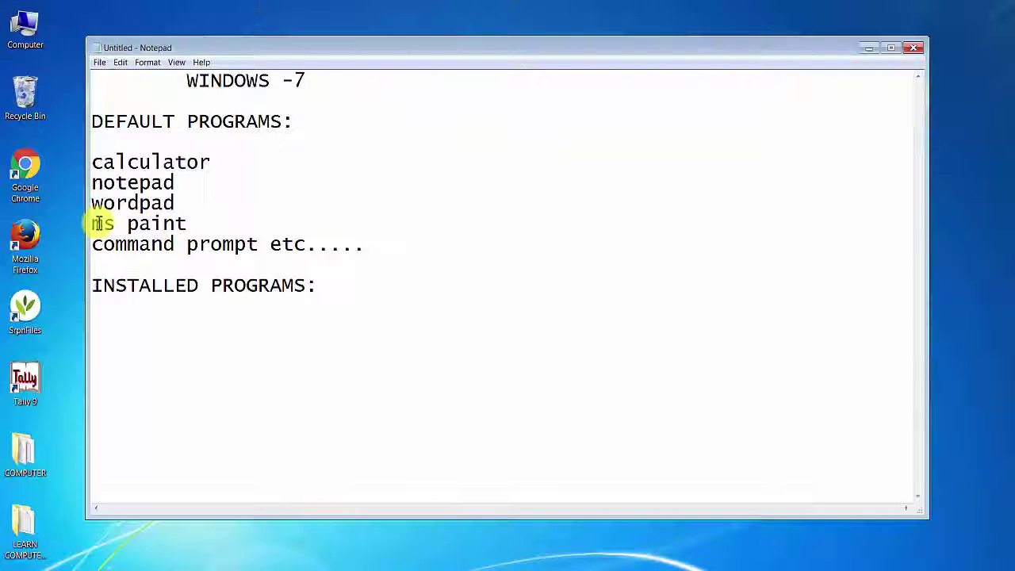
drag(100, 222, 190, 225)
click(190, 225)
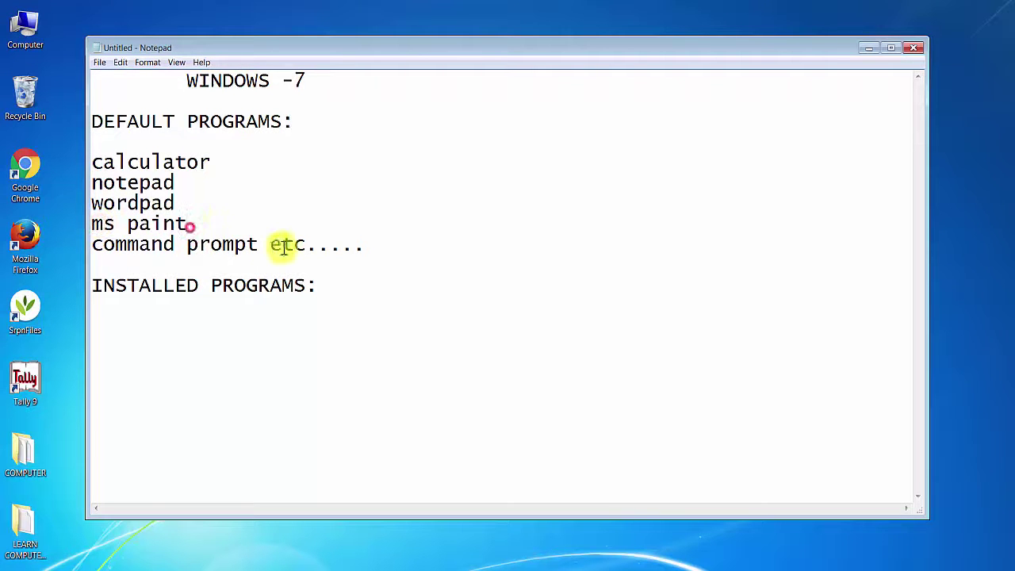
double_click(175, 210)
click(192, 218)
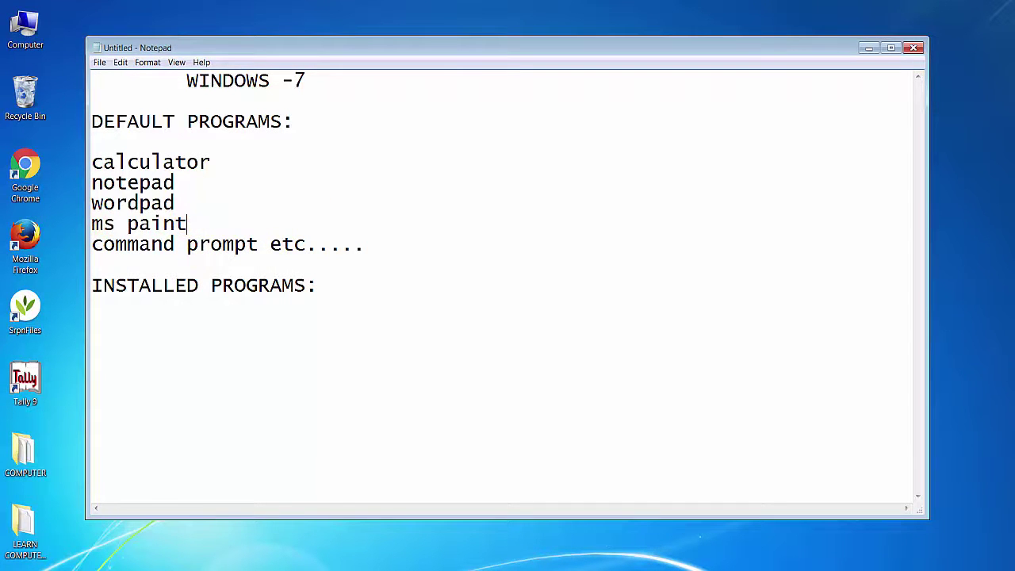
Launch Paint from Start > All Programs > Accessories.
click(22, 566)
click(54, 524)
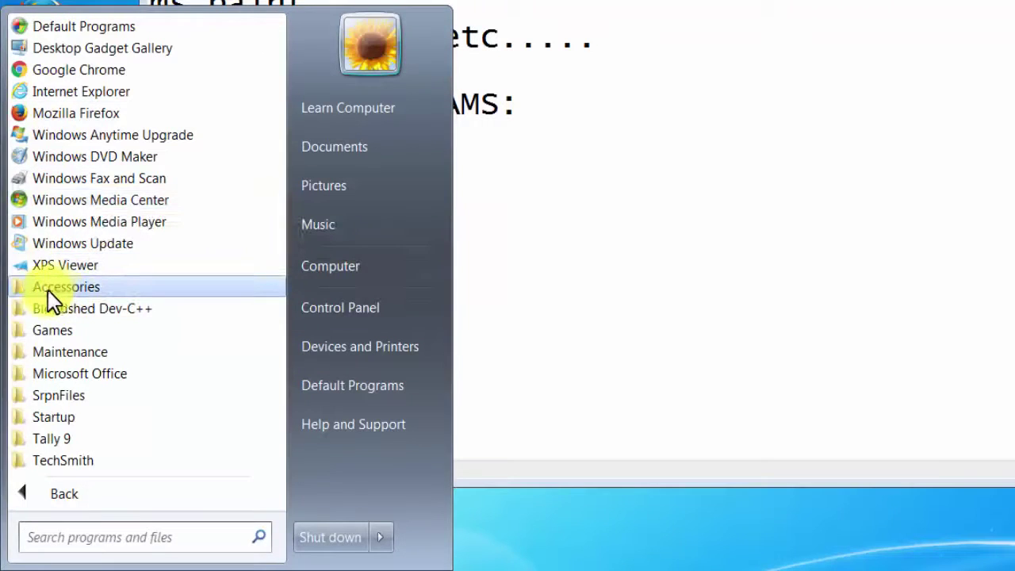
click(48, 287)
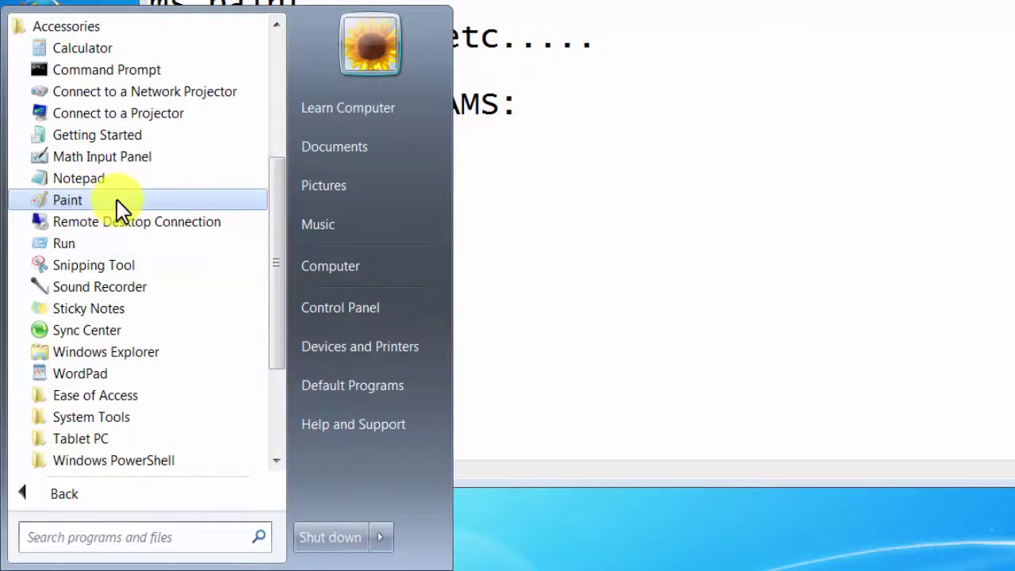
click(54, 203)
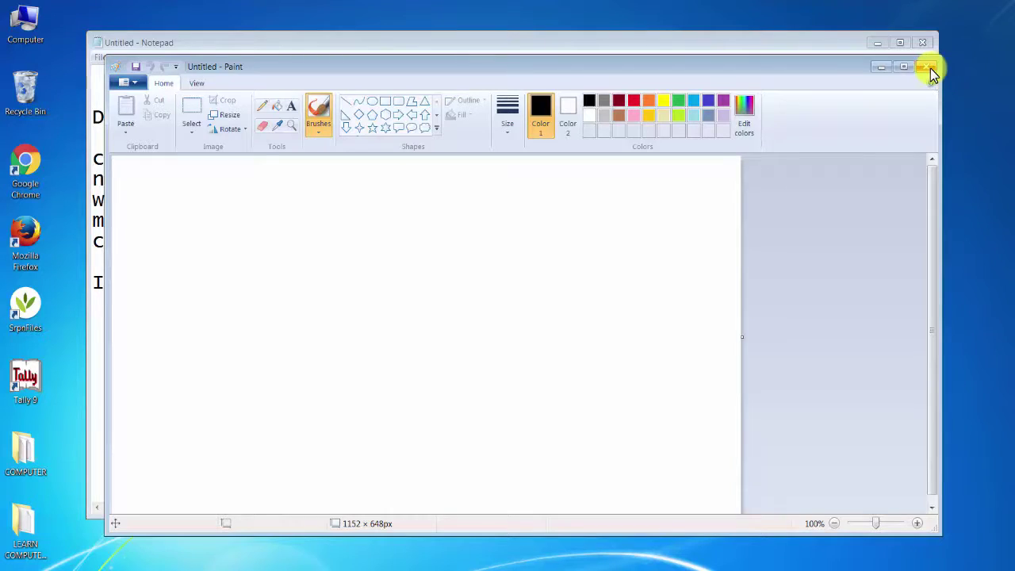
Close Paint, highlight command prompt in the note, and show All Programs in the Start menu.
click(929, 68)
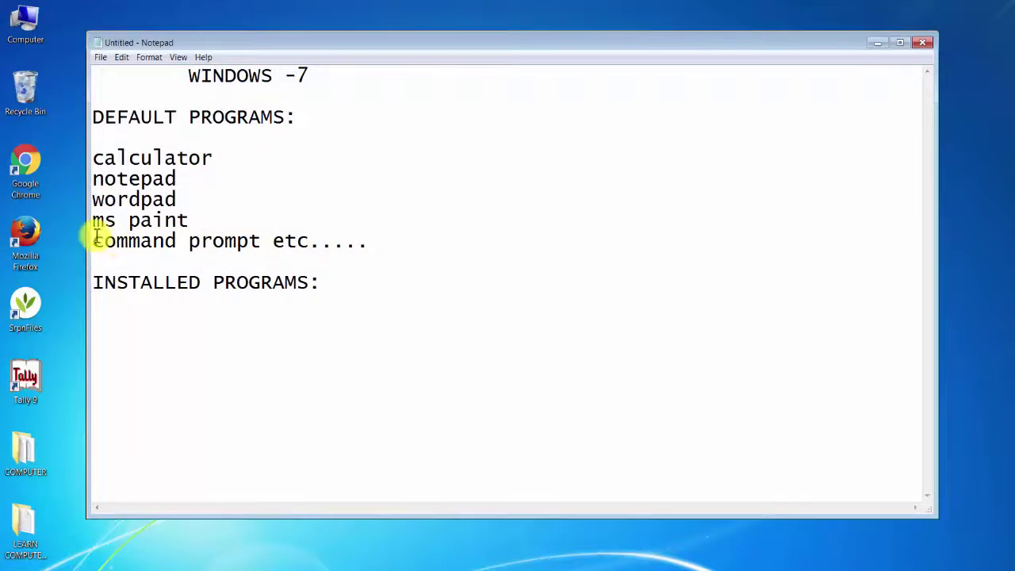
drag(94, 238, 123, 245)
click(251, 243)
click(395, 233)
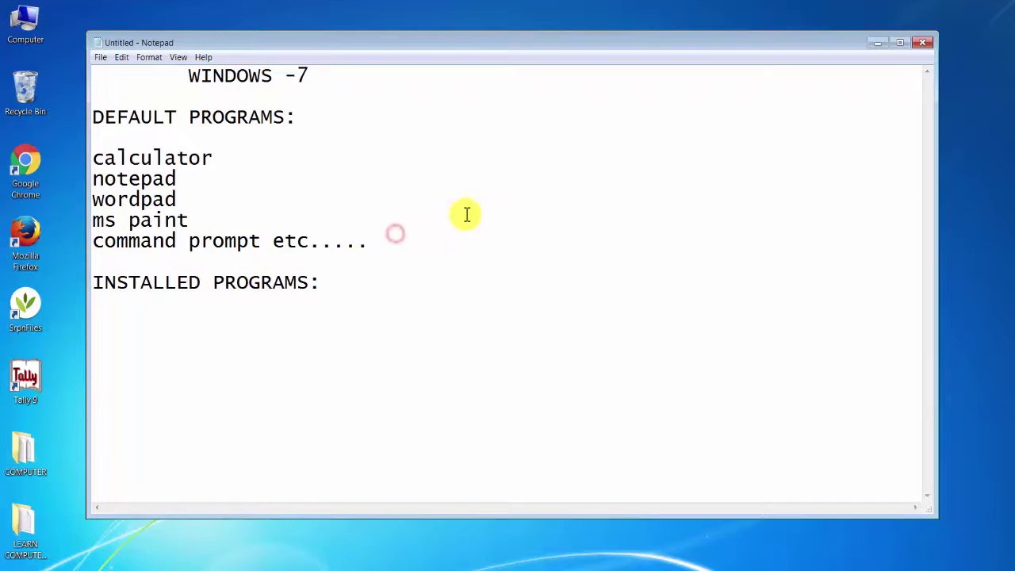
drag(91, 241, 254, 243)
click(255, 241)
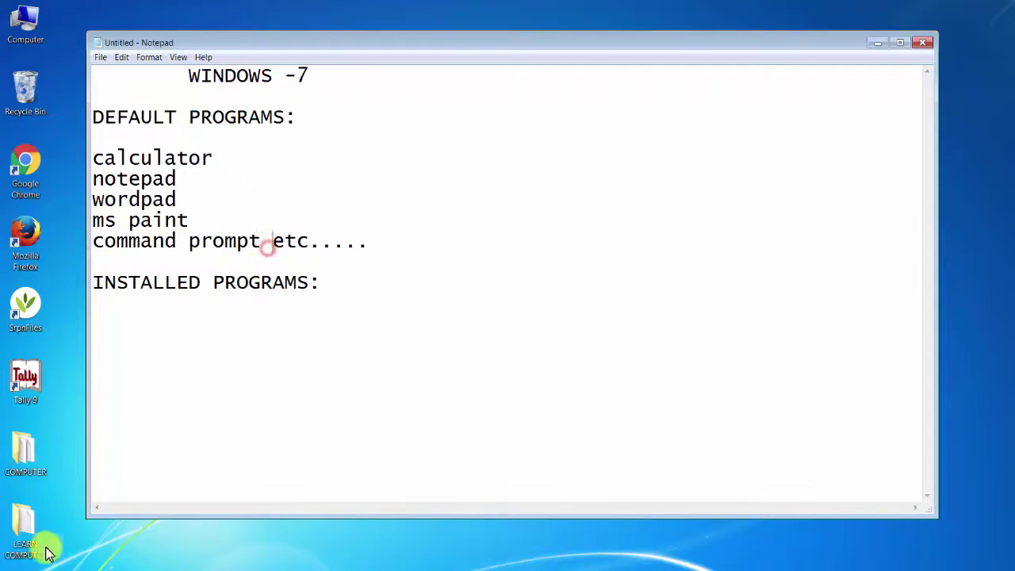
click(16, 564)
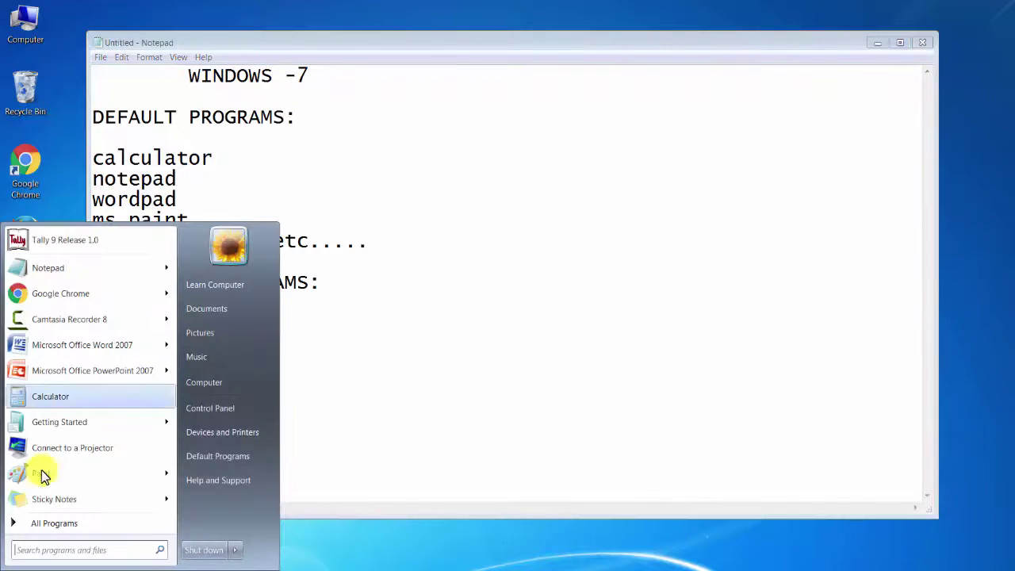
click(36, 525)
Launch Command Prompt, try Alt+Enter fullscreen, then maximize, restore and close the console.
click(40, 395)
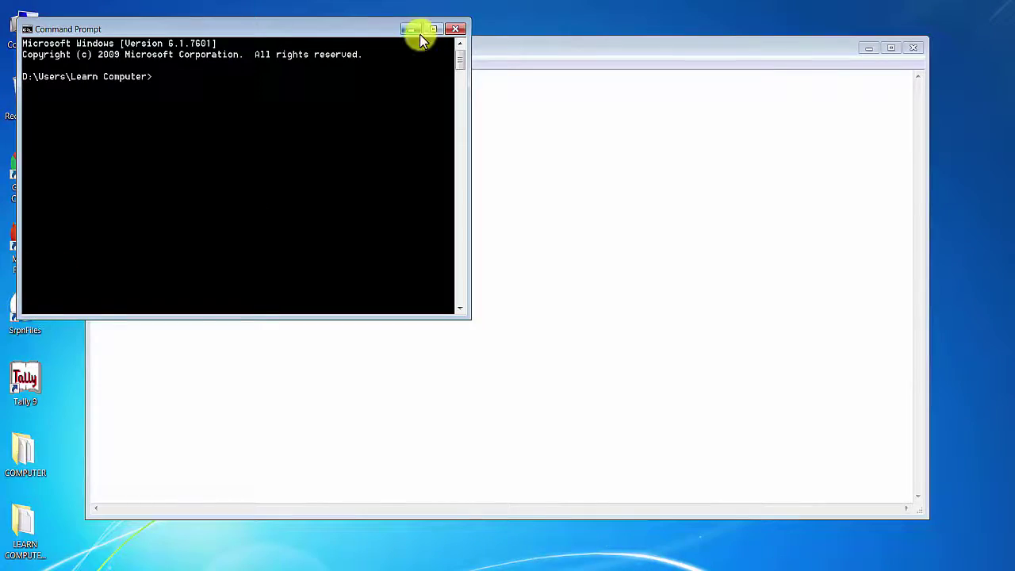
drag(138, 31, 234, 94)
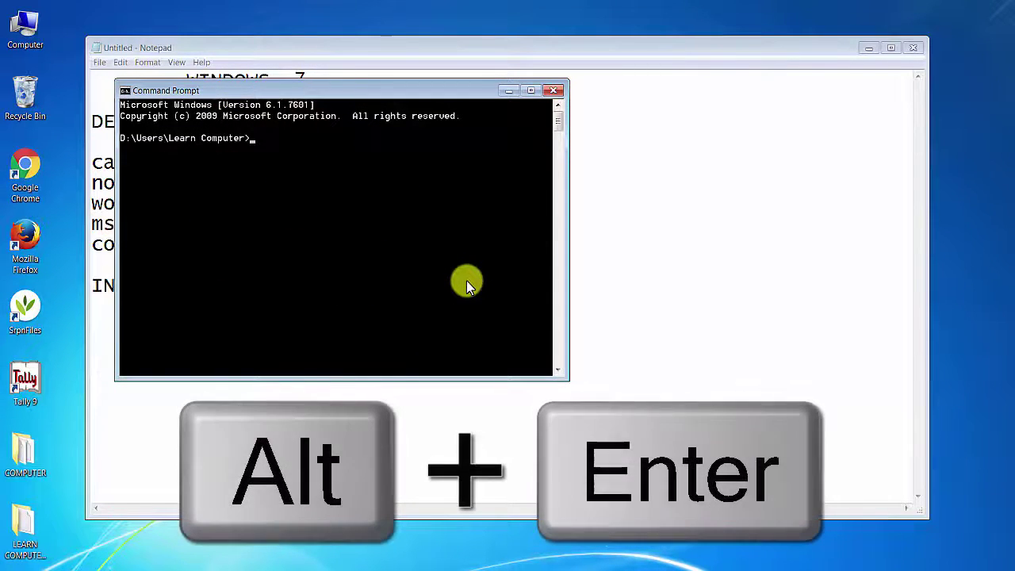
key(alt+Return)
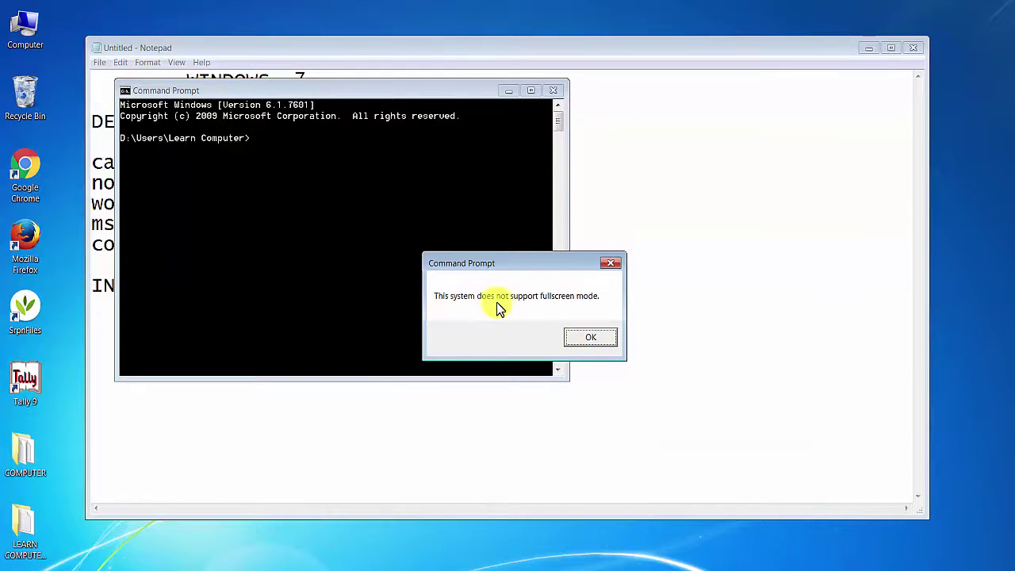
click(589, 337)
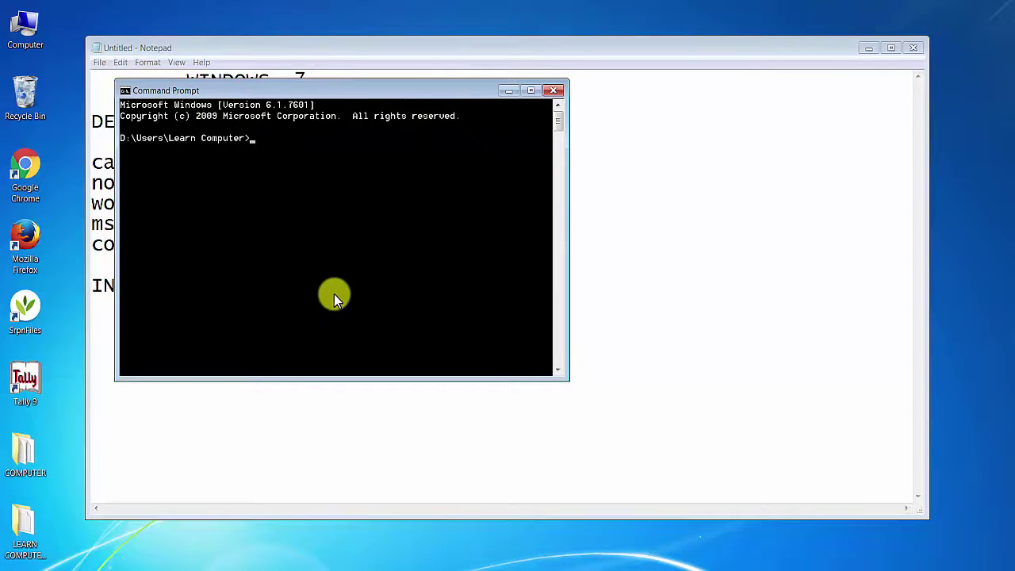
click(529, 92)
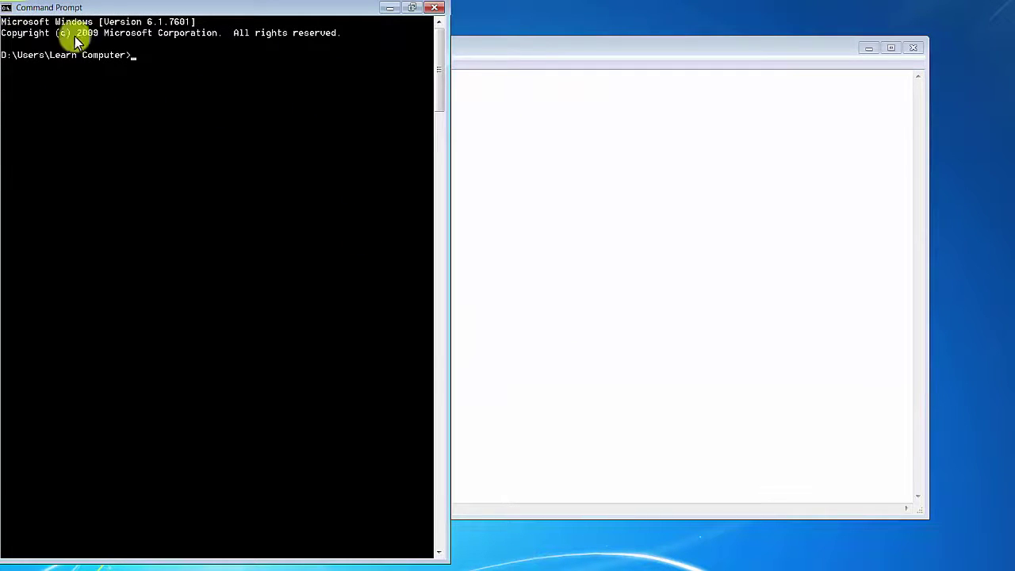
click(411, 8)
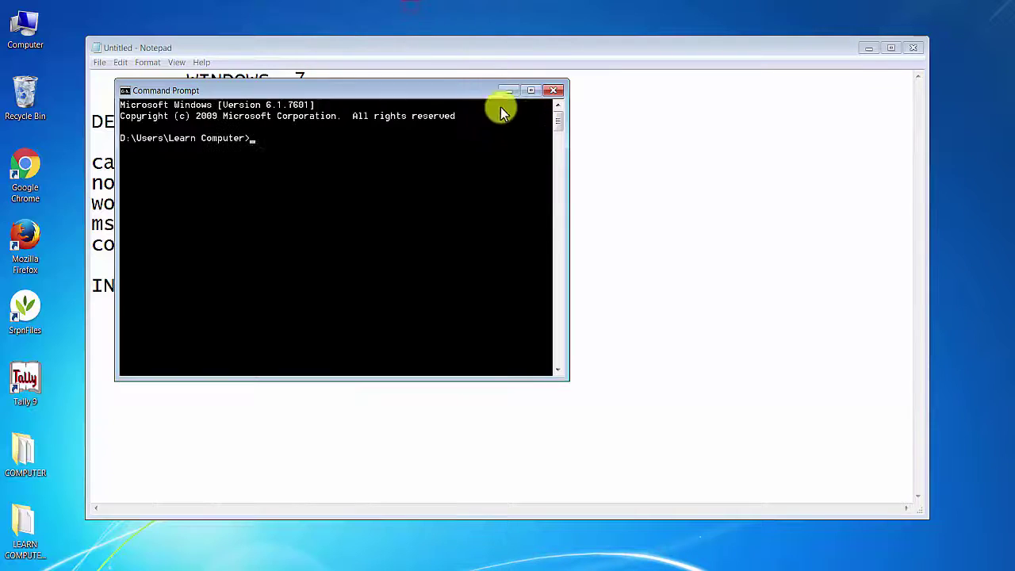
click(553, 91)
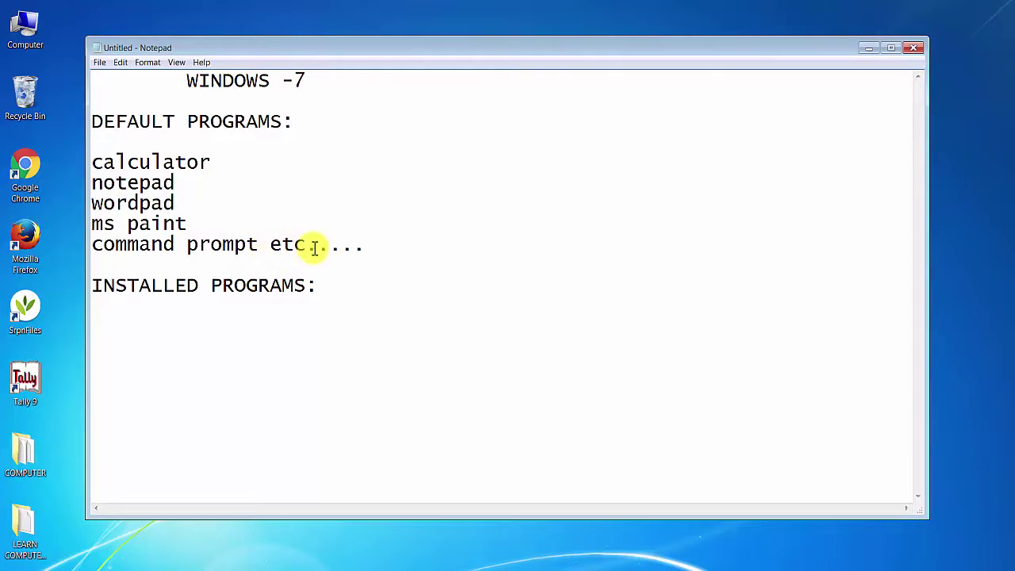
key(super)
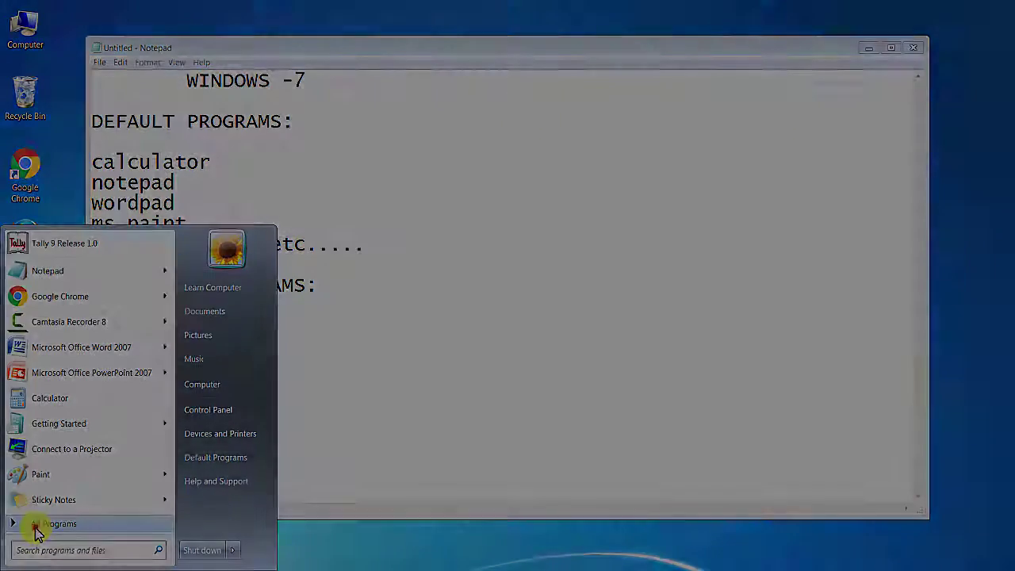
click(38, 525)
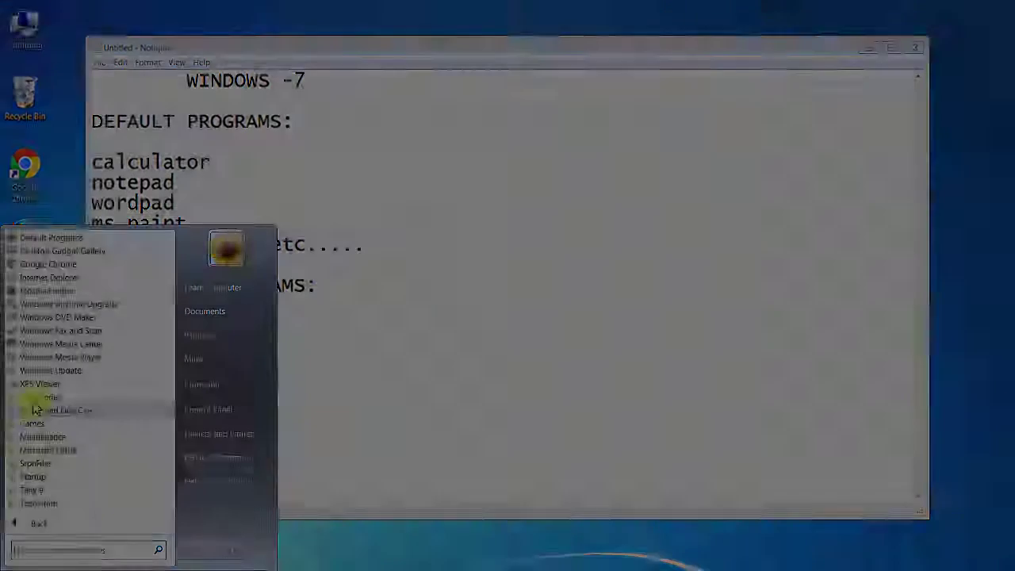
click(35, 398)
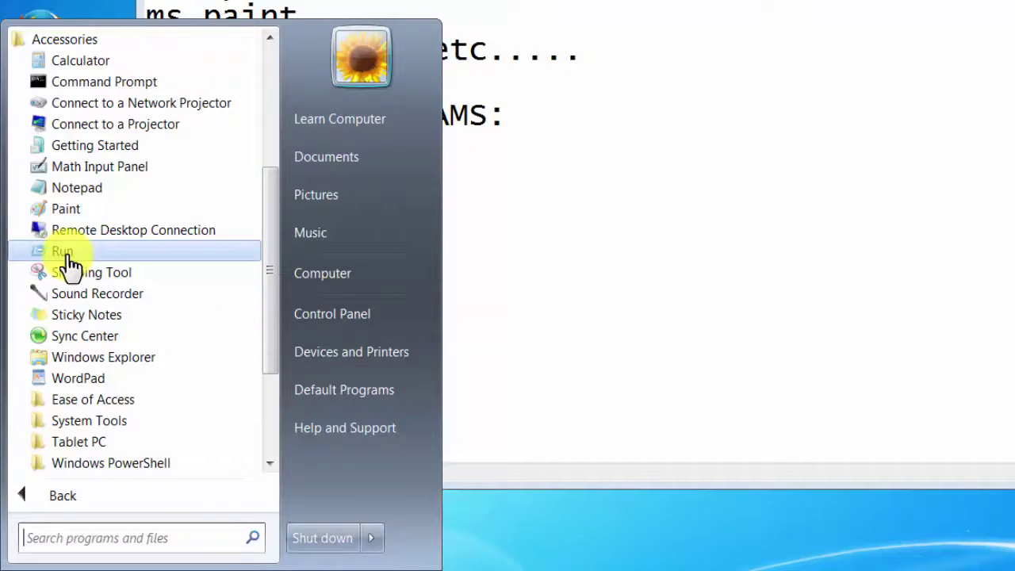
click(611, 361)
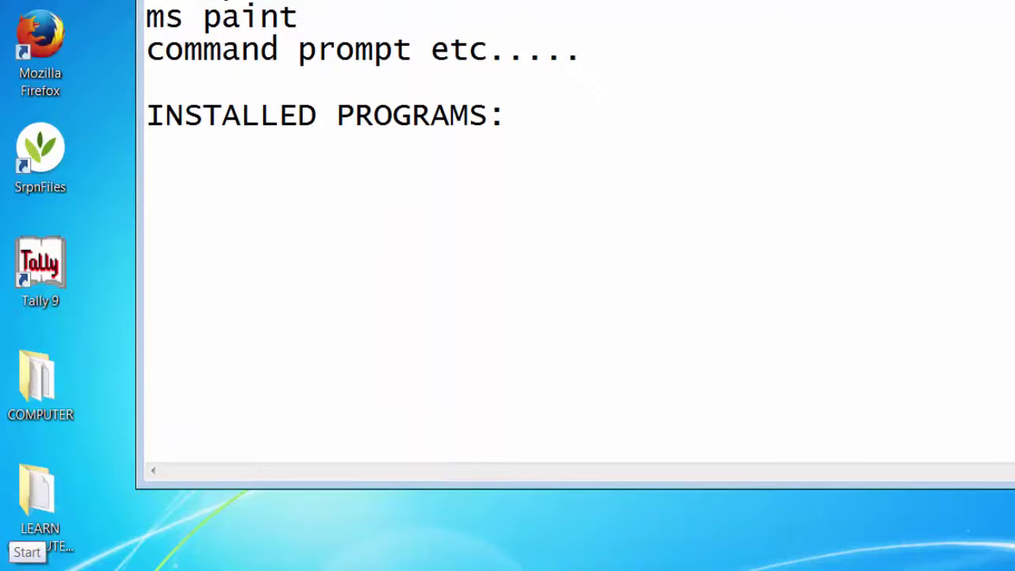
click(27, 567)
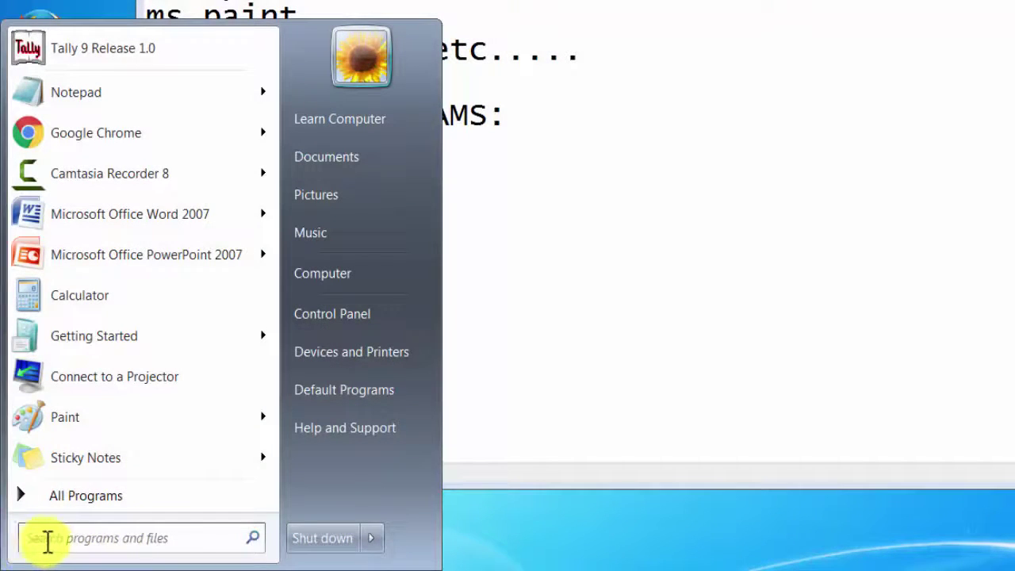
text(RUN)
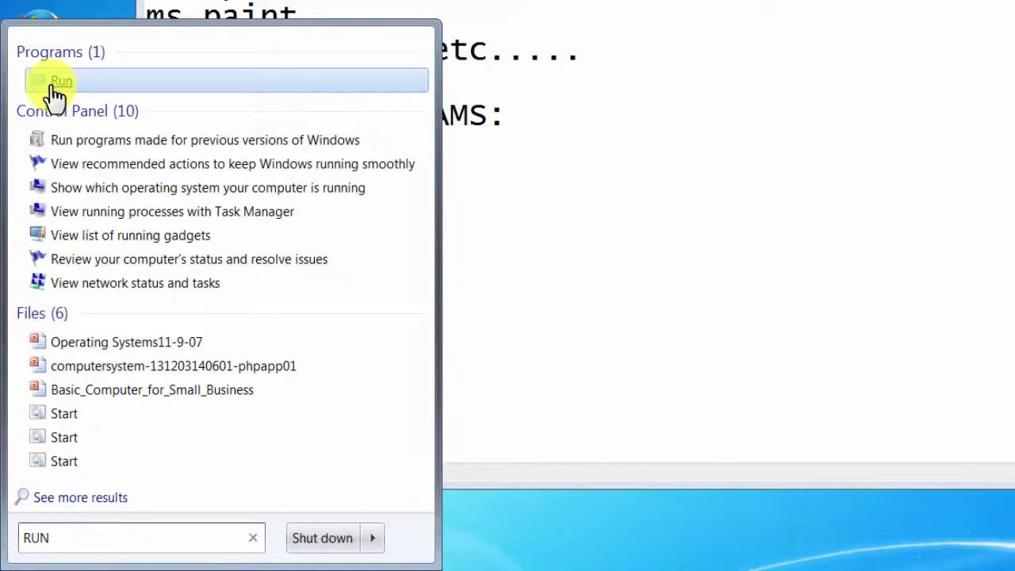
key(BackSpace)
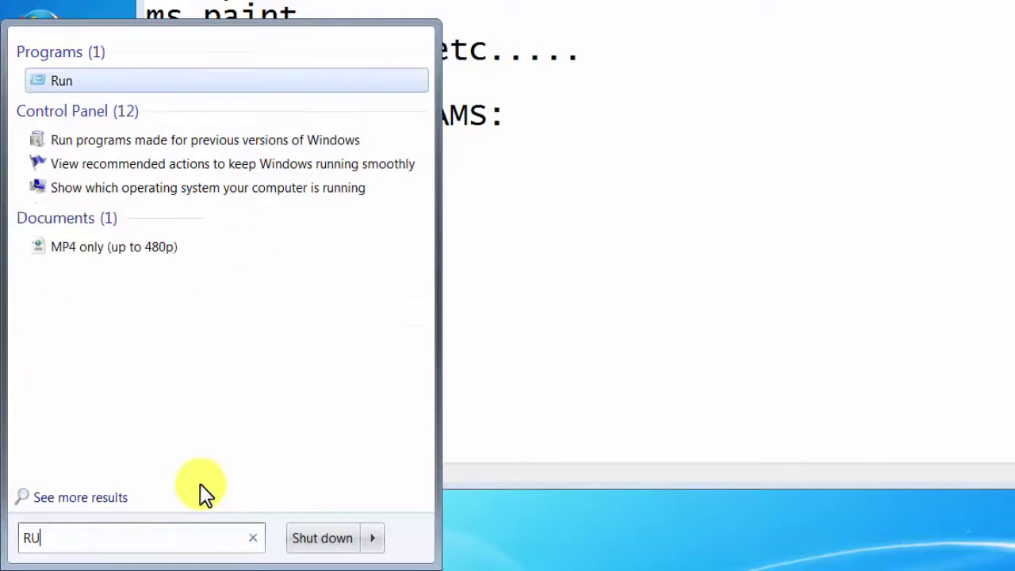
key(BackSpace)
key(BackSpace)
click(77, 493)
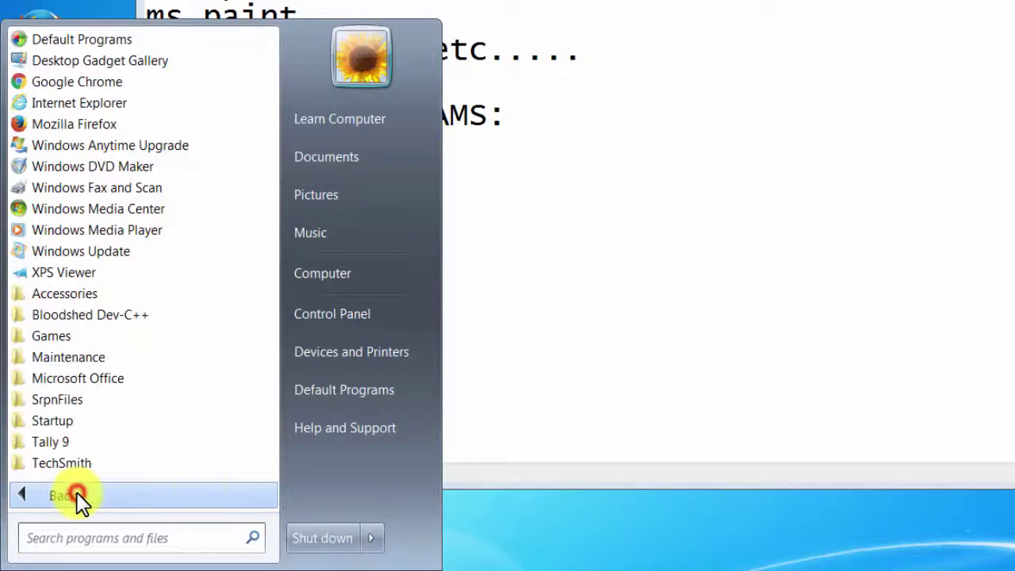
click(57, 296)
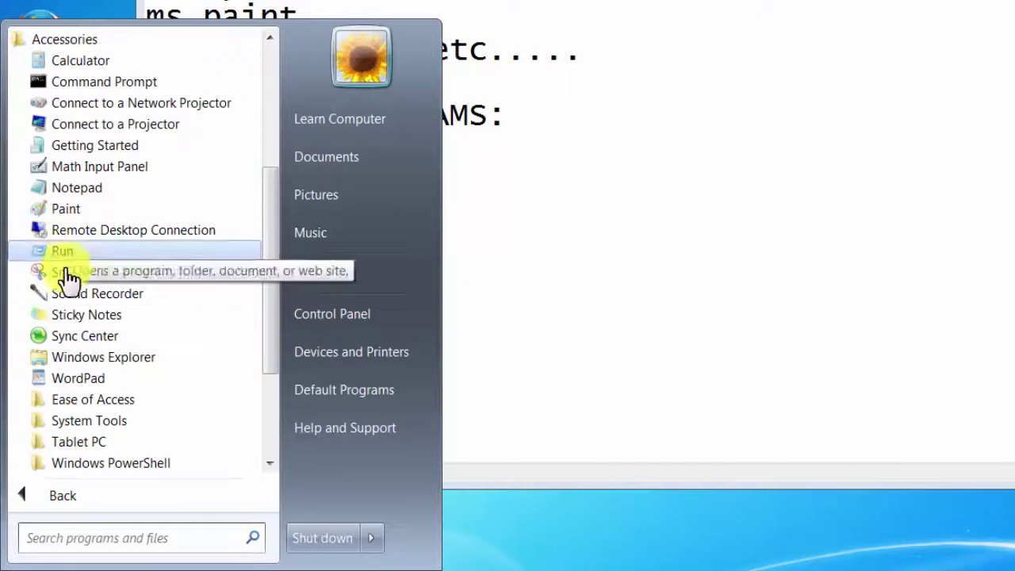
click(93, 253)
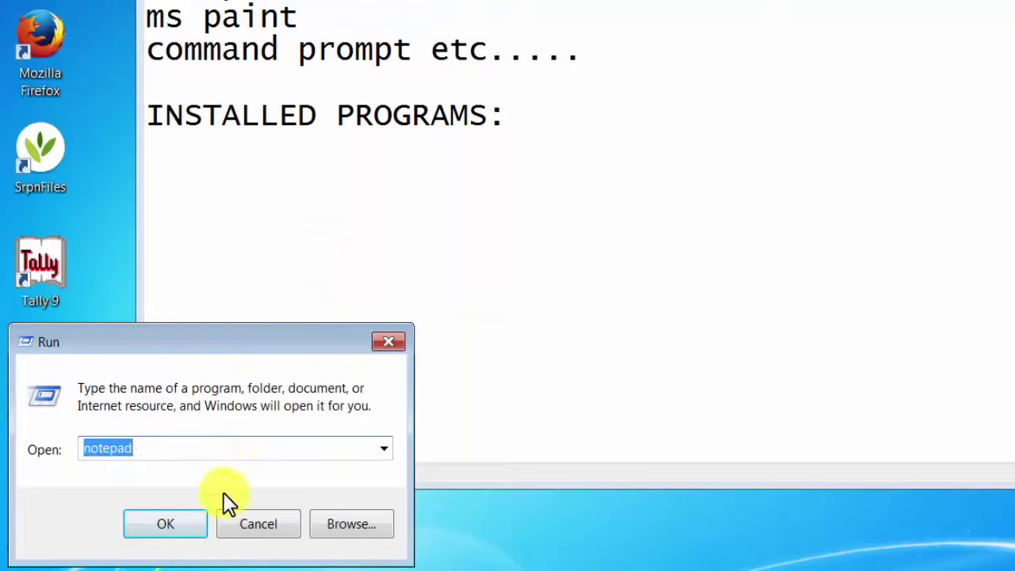
click(243, 528)
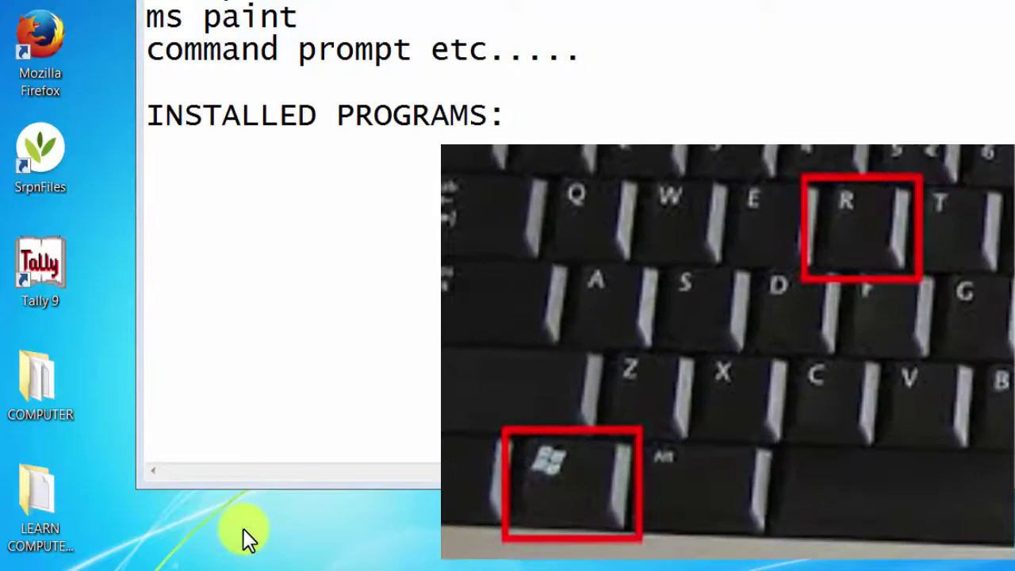